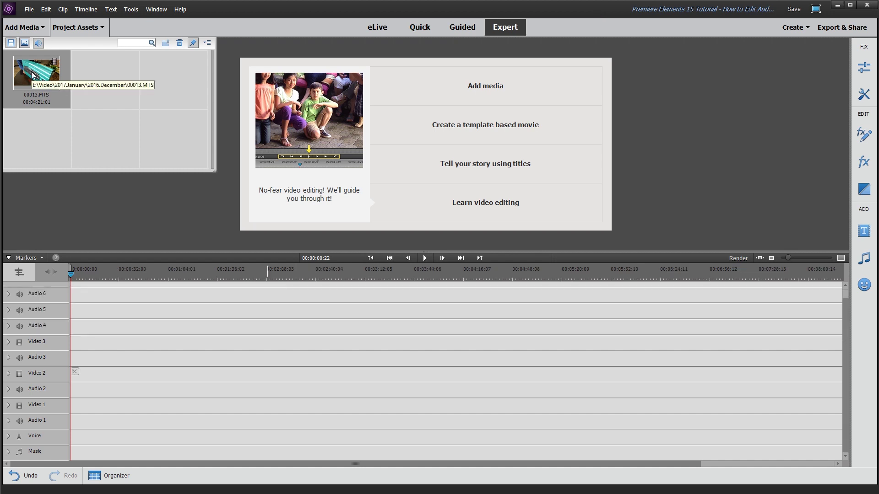
- Drag 00013.MTS from Project Assets onto the timeline's Video 1 and Audio 1 tracks
drag(32, 75, 72, 422)
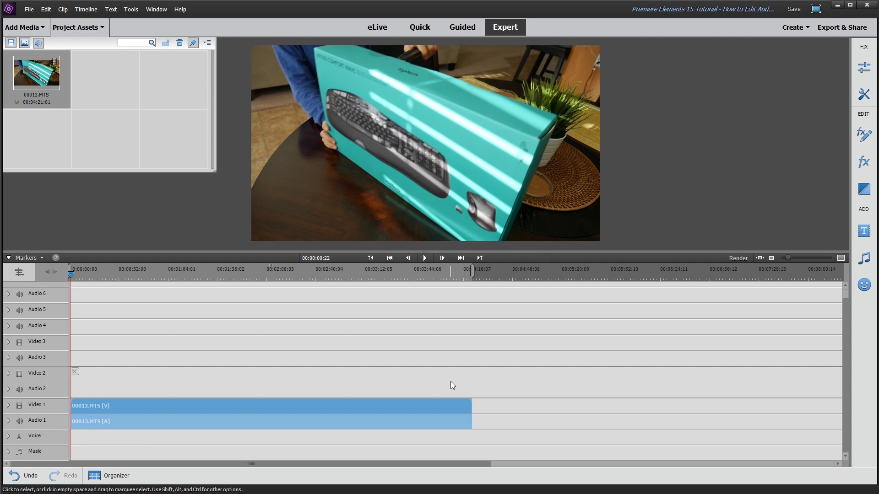
- Save the project and expand Audio 1 and Video 1 into taller tracks with waveform and thumbnails
key(ctrl+s)
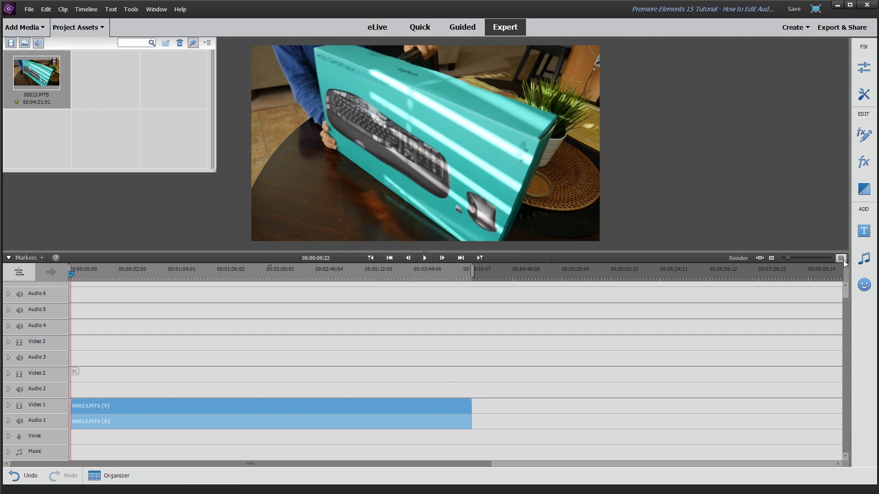
click(841, 259)
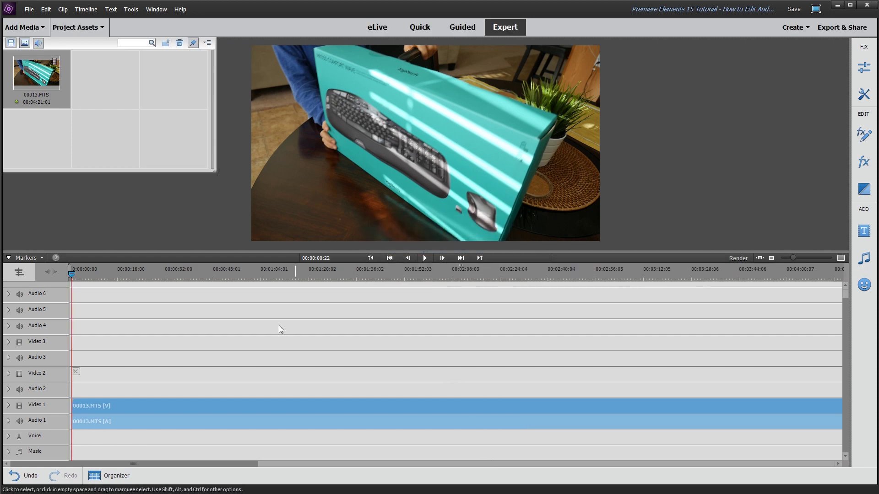
click(8, 422)
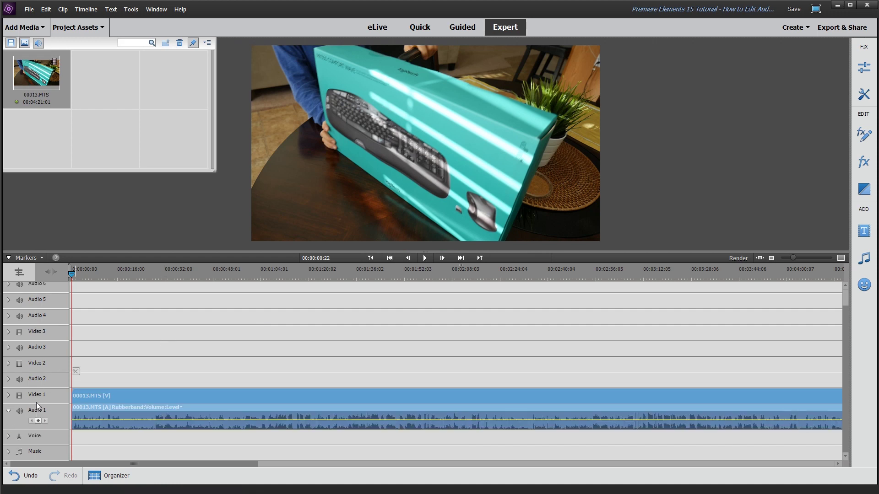
drag(42, 404, 54, 328)
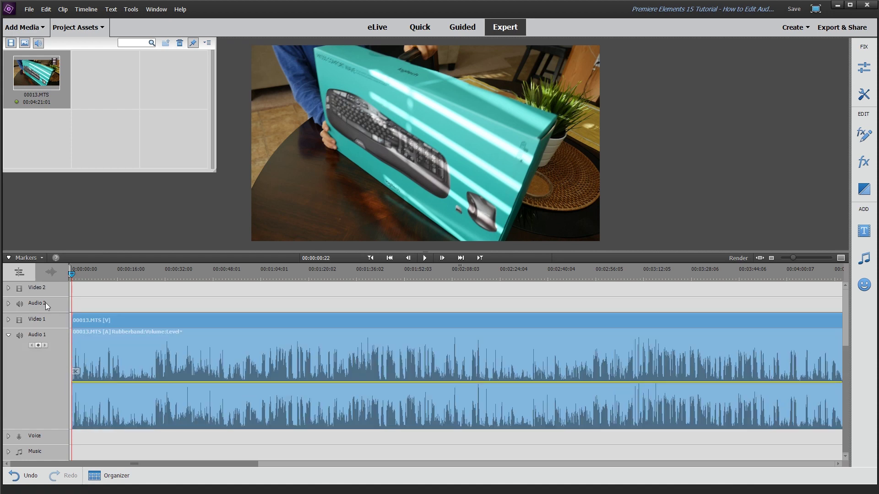
click(8, 319)
drag(59, 303, 60, 287)
- Zoom in on the clip's first seconds and put the playhead at 00:00:14:00
key(Home)
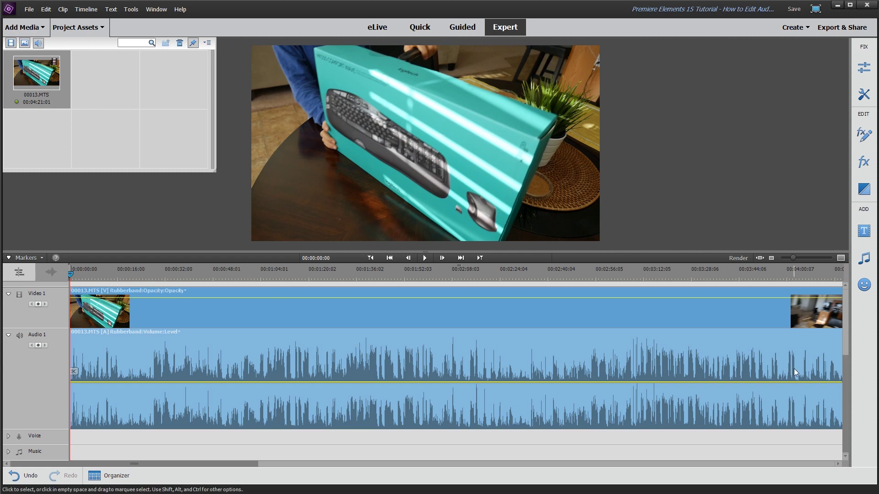
click(841, 258)
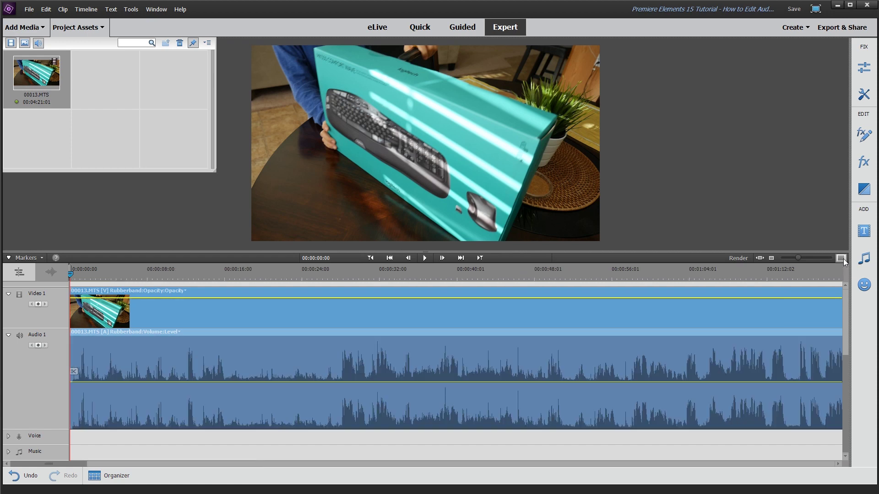
click(845, 259)
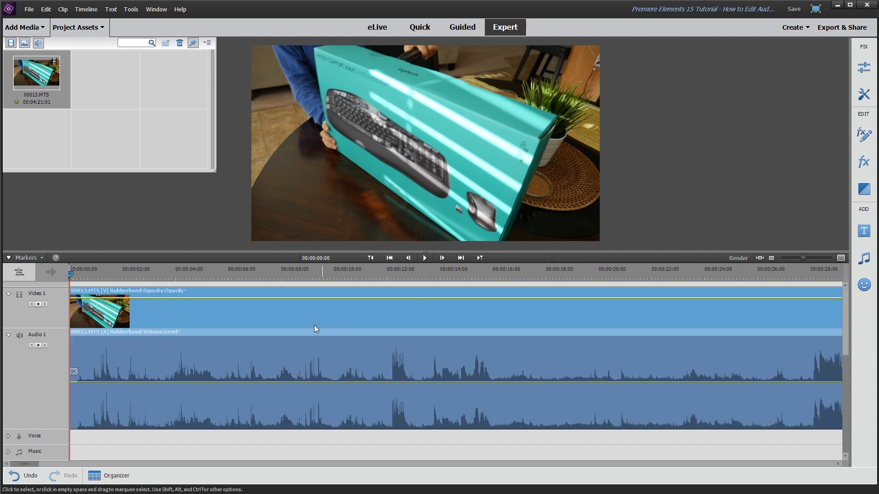
click(441, 276)
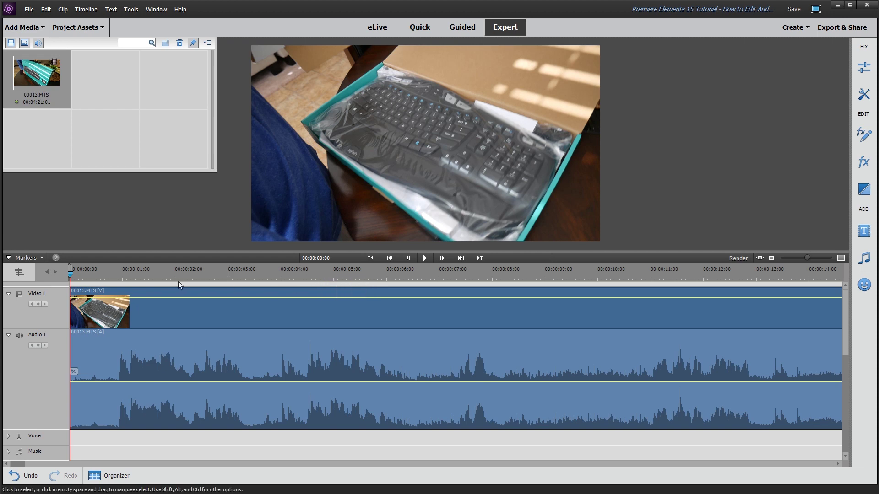
click(92, 275)
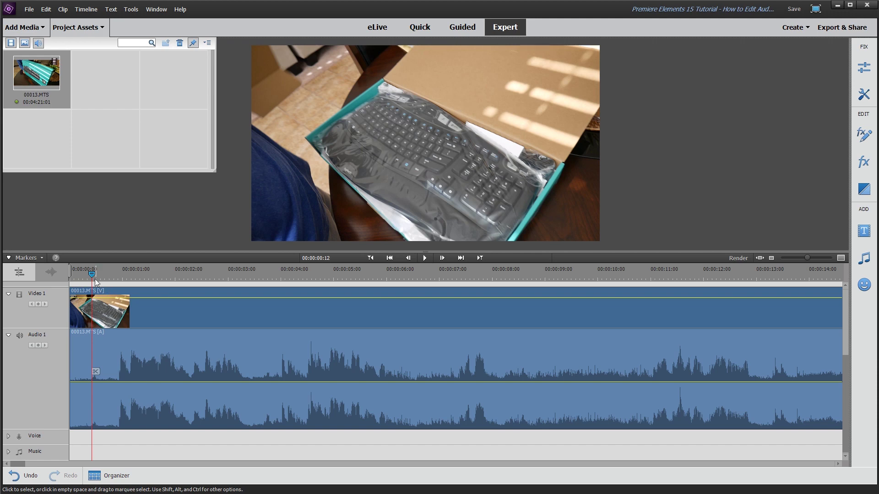
click(110, 274)
drag(110, 273, 114, 274)
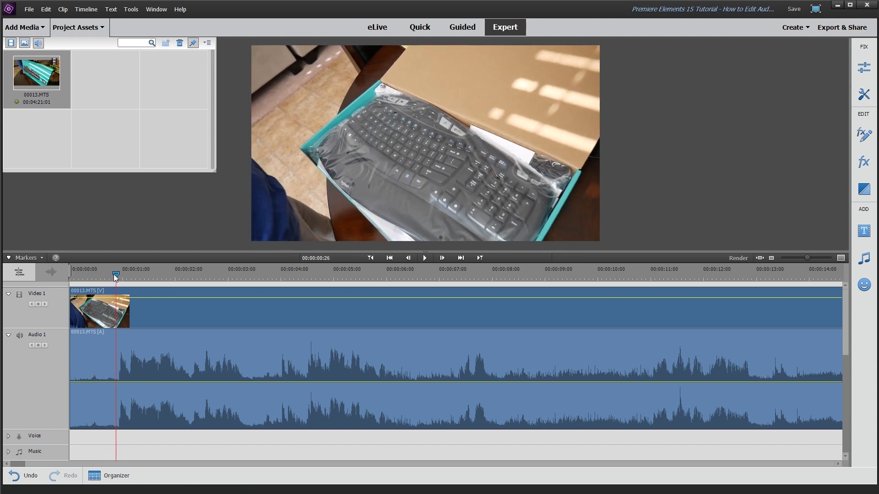
click(122, 370)
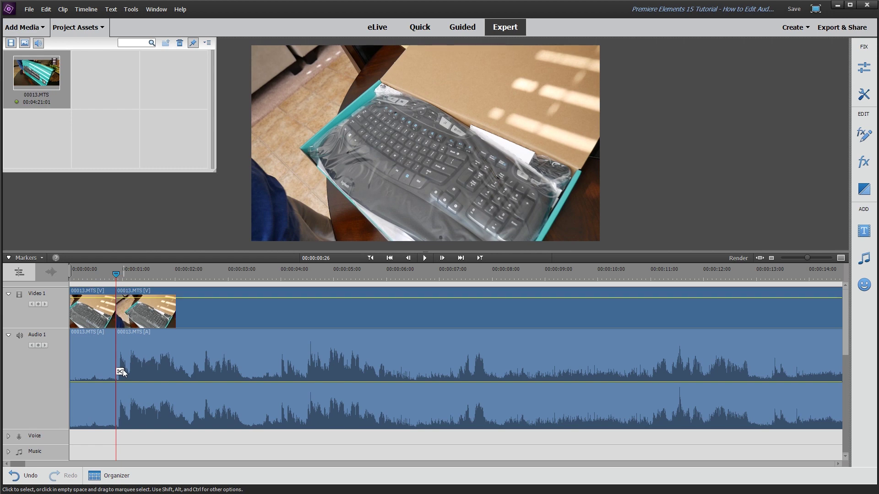
click(88, 382)
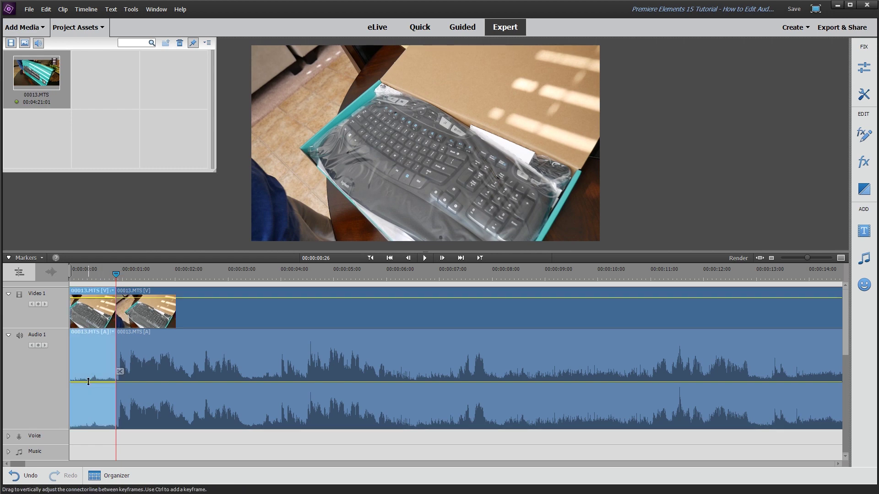
drag(88, 382, 84, 426)
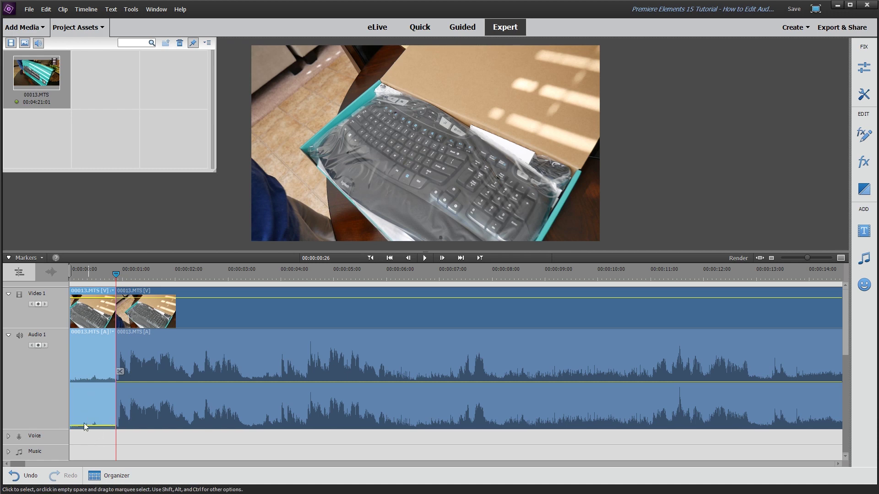
click(76, 276)
key(ctrl+z)
key(ctrl+z)
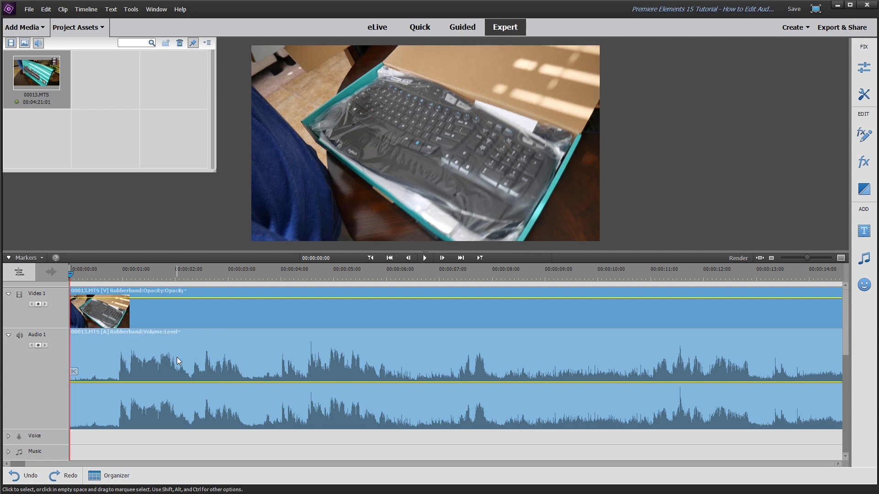
- Apply the AudioGain adjustment to 00013.MTS and normalize its gain
click(864, 69)
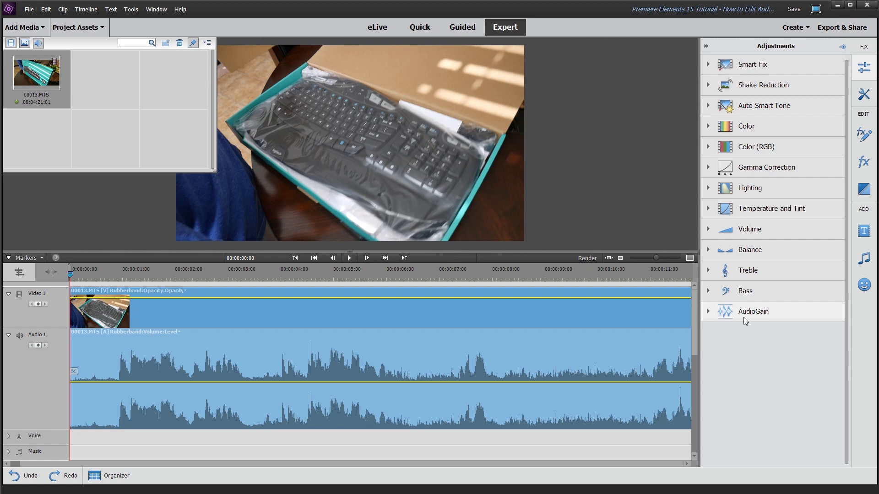
click(774, 316)
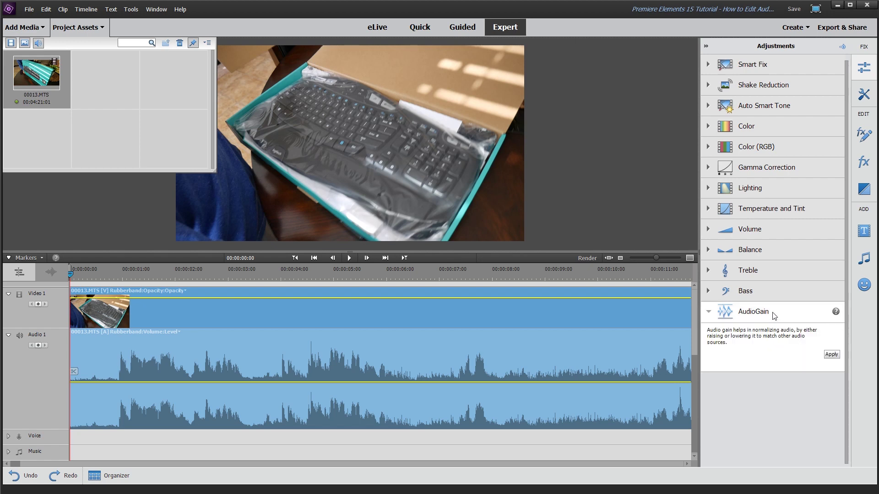
click(831, 354)
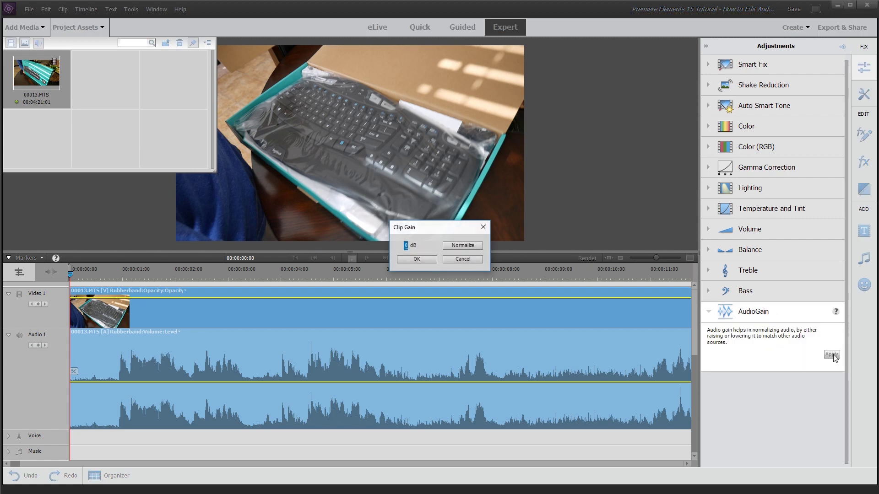
click(461, 246)
key(Return)
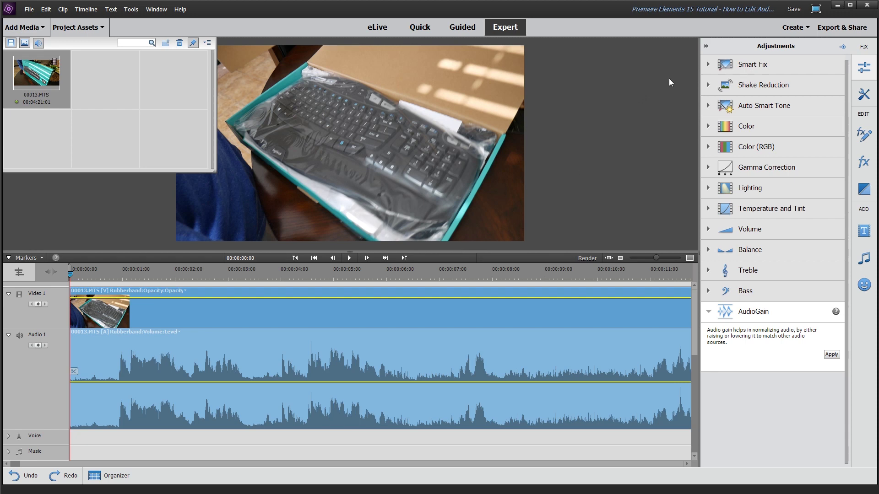
click(864, 69)
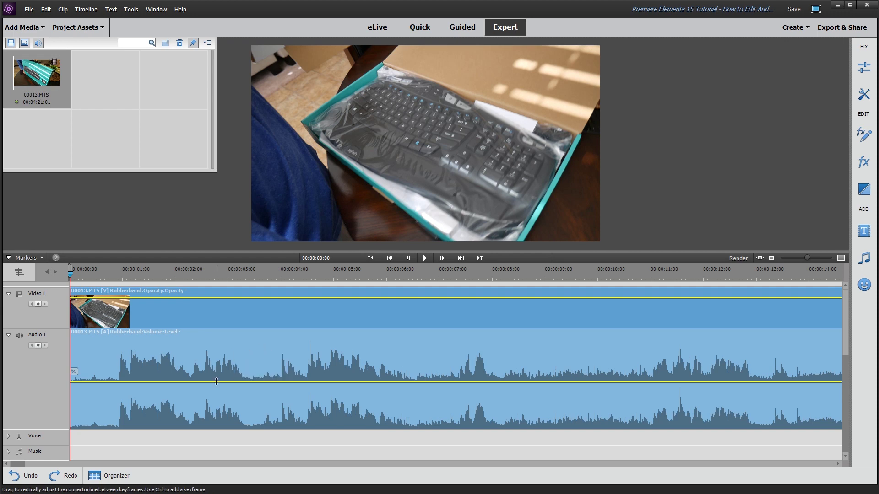
- Drag the Audio 1 volume rubberband to about 1.27 dB
drag(217, 382, 235, 383)
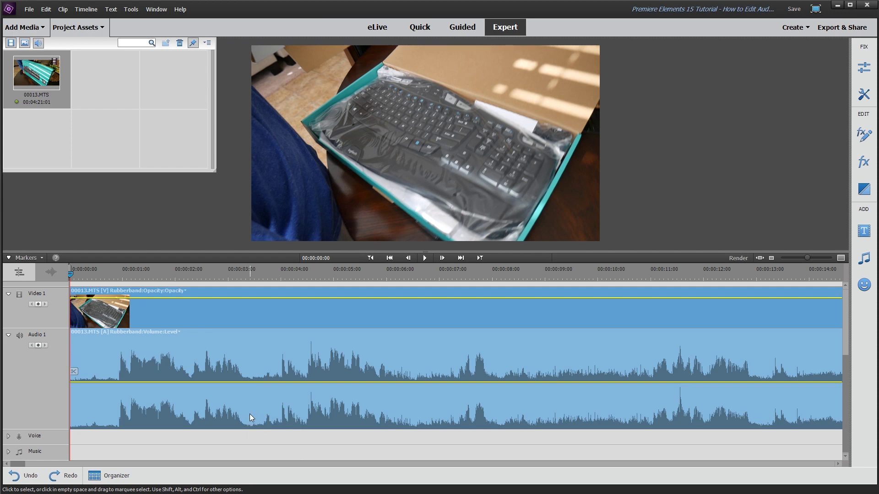
right_click(206, 364)
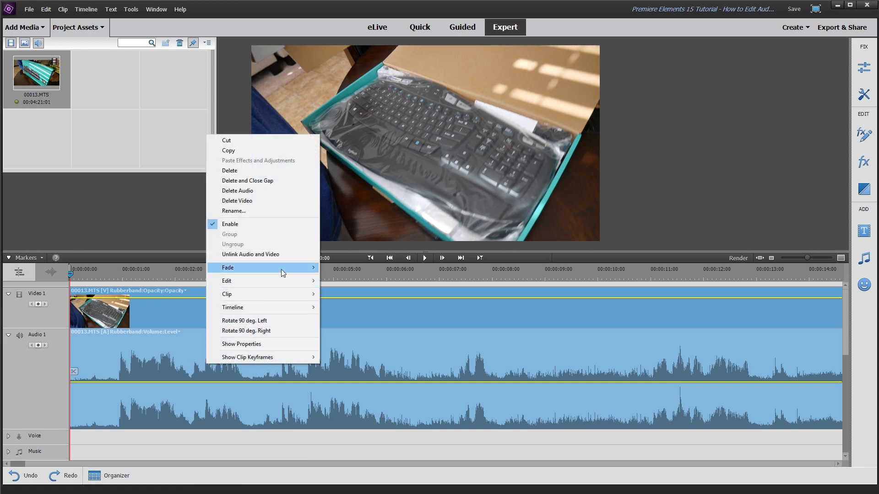
- Apply Fade In and Out Audio to the clip and preview its opening second
mouse_move(281, 268)
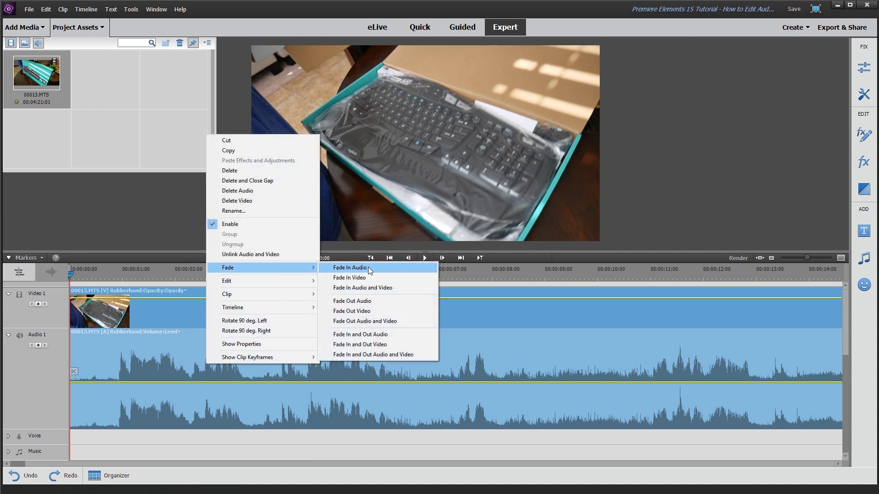
click(372, 334)
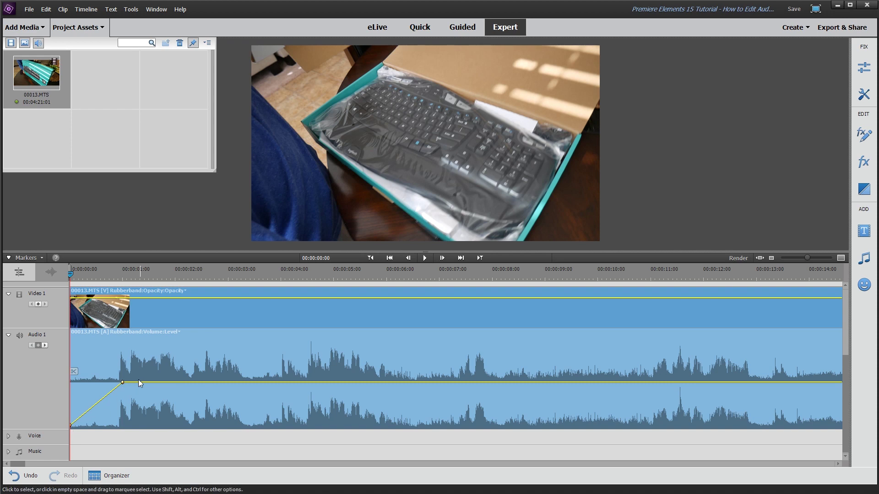
click(78, 279)
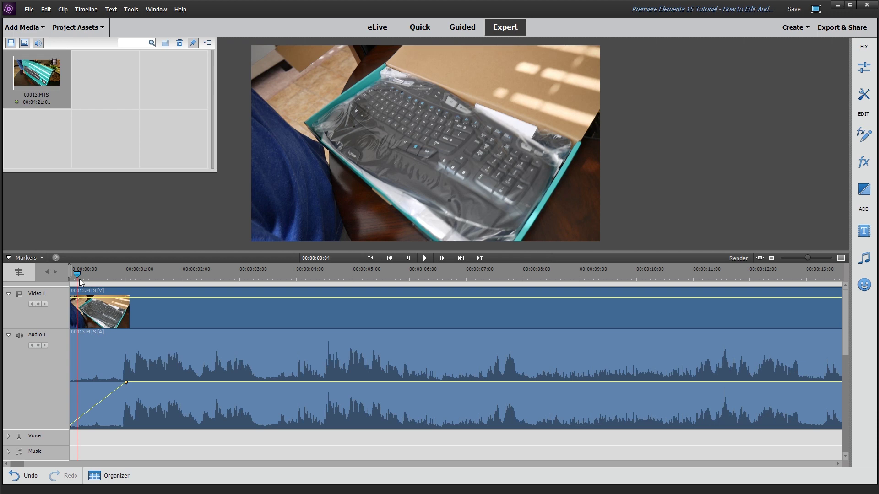
drag(79, 279, 114, 274)
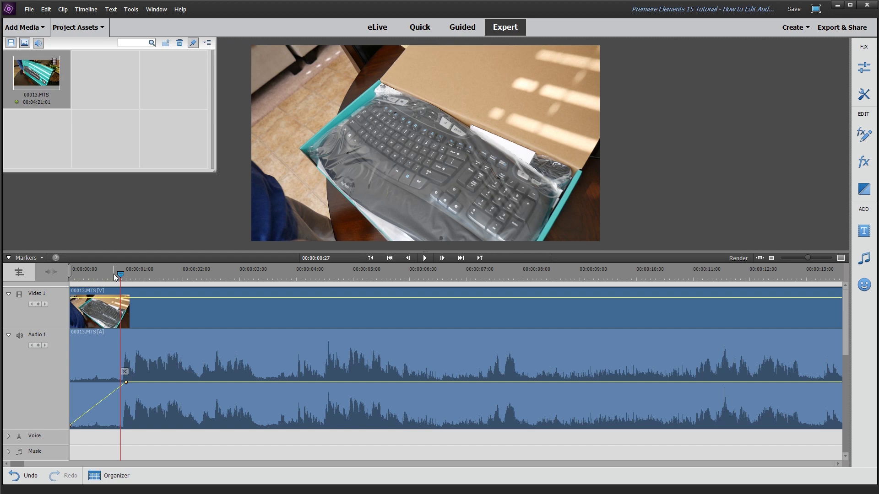
- Split the clip at 00:00:03:10 and 00:00:04:13 and turn the middle piece's volume all the way down
drag(113, 273, 259, 276)
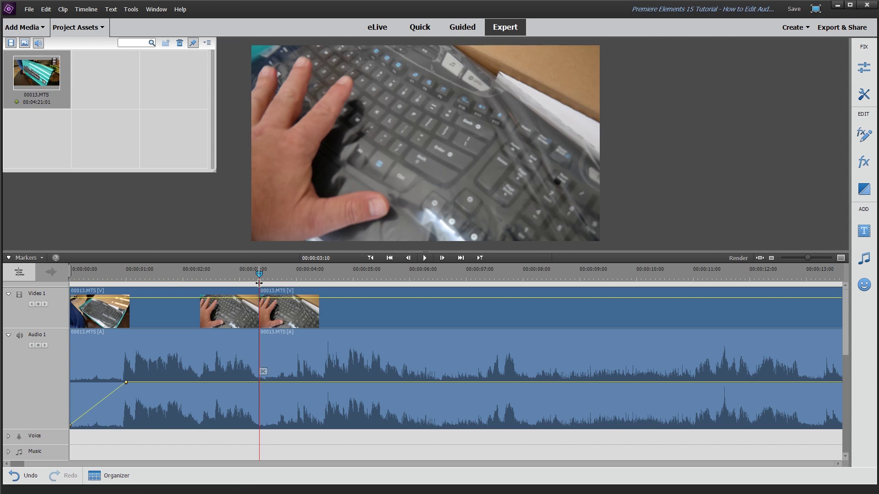
drag(260, 273, 324, 283)
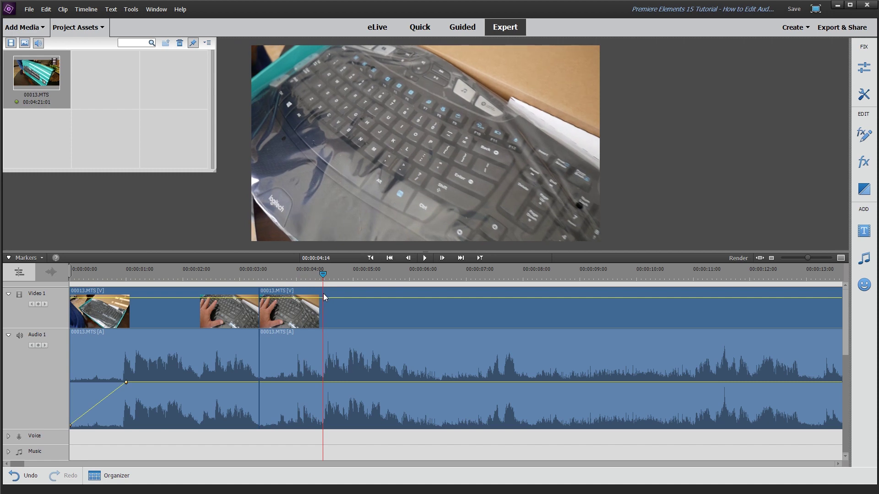
click(326, 369)
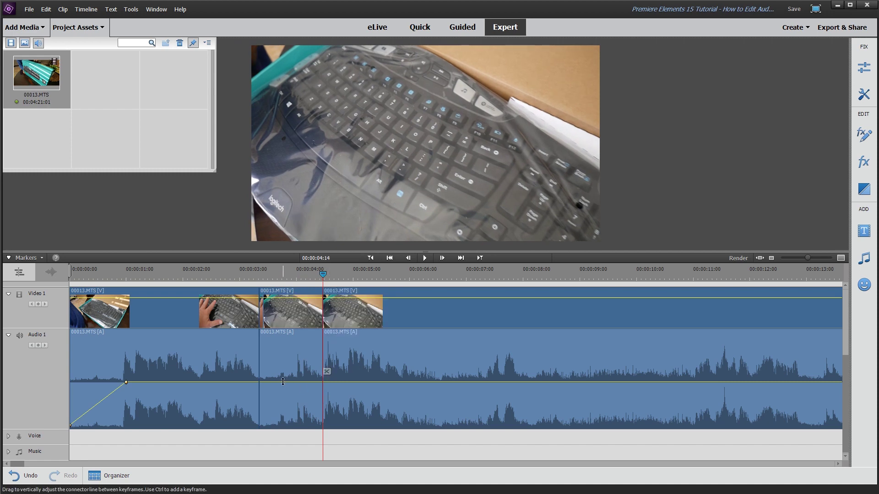
click(285, 385)
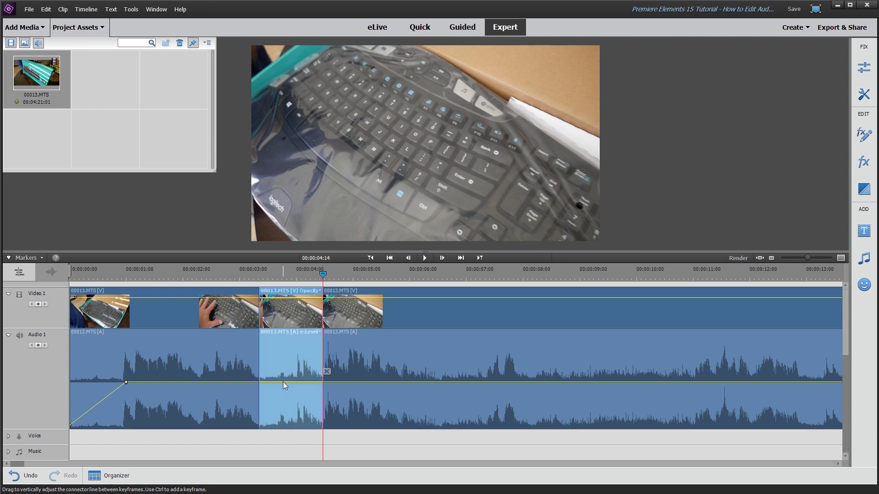
drag(284, 384, 284, 436)
- Play back the quiet section, then delete the audio from that middle piece
click(227, 273)
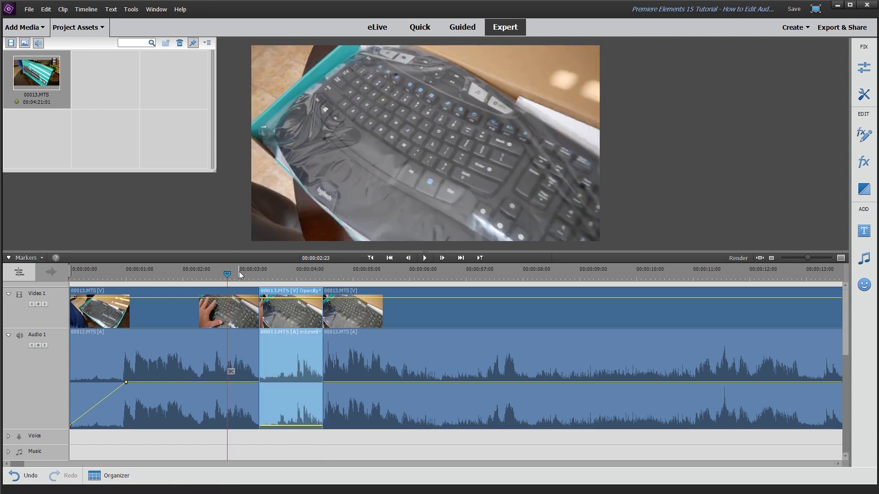
key(space)
click(290, 274)
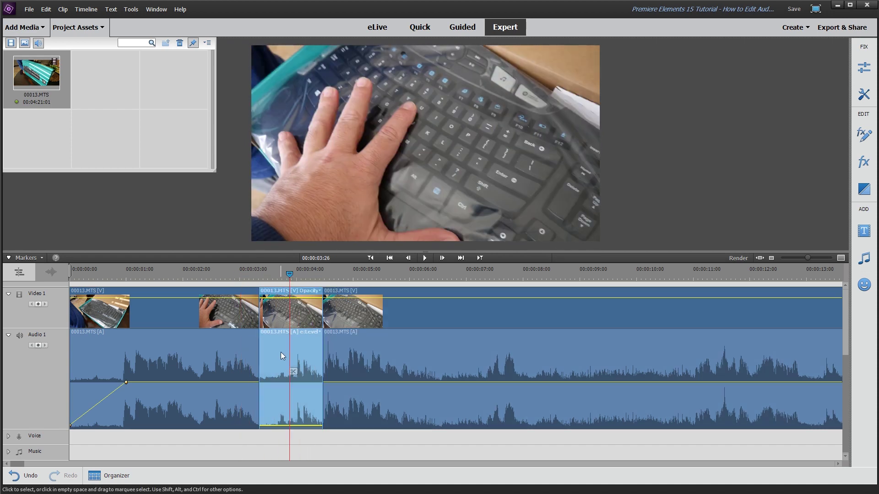
right_click(281, 354)
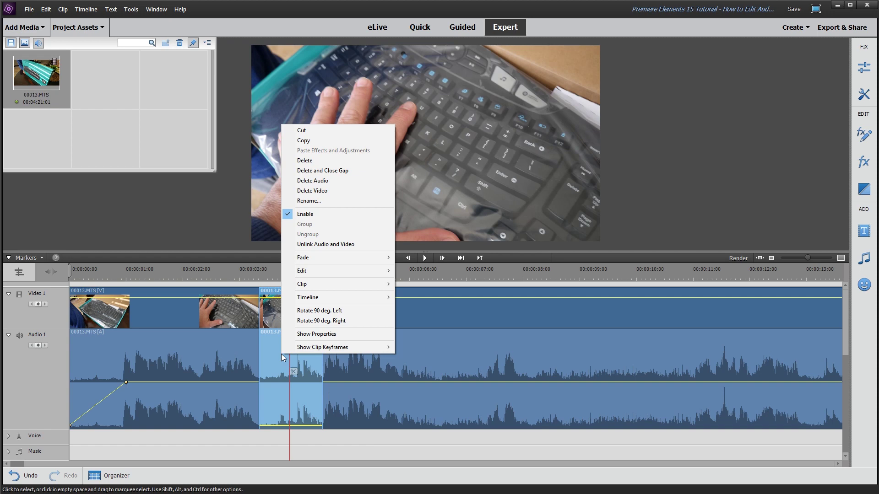
click(327, 182)
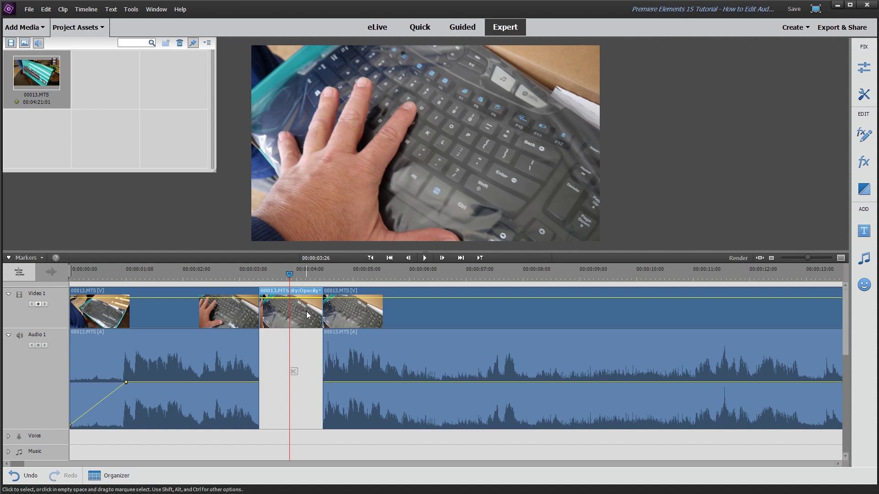
- Undo the audio deletion and split the clip at 00:00:06:16 and 00:00:07:06
key(ctrl+z)
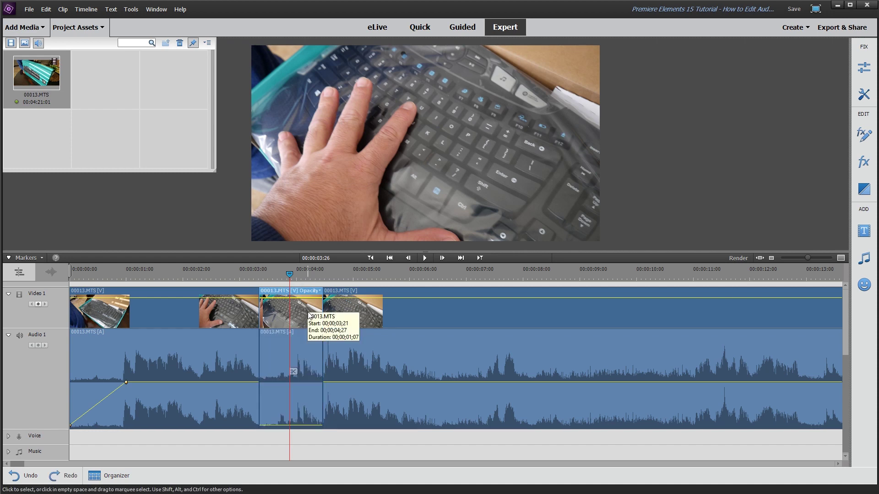
click(440, 370)
click(442, 370)
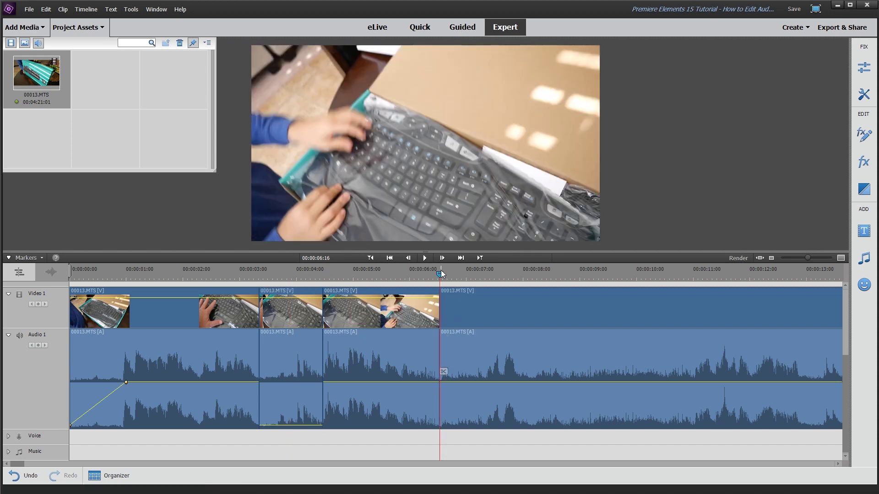
click(470, 276)
click(477, 276)
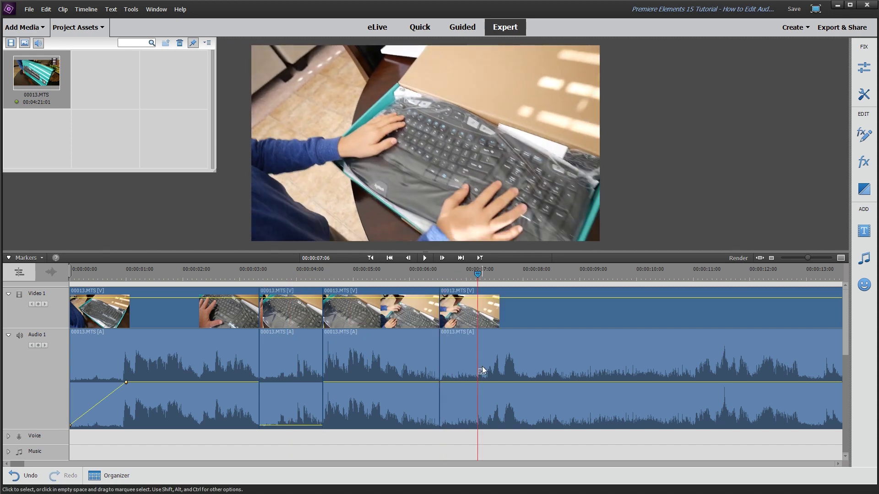
click(481, 372)
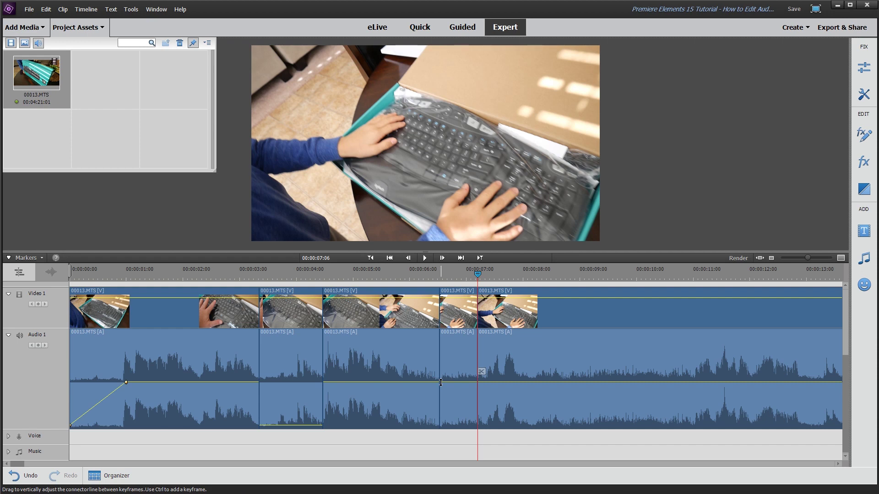
- Raise the volume of the short piece between the new cuts
click(457, 381)
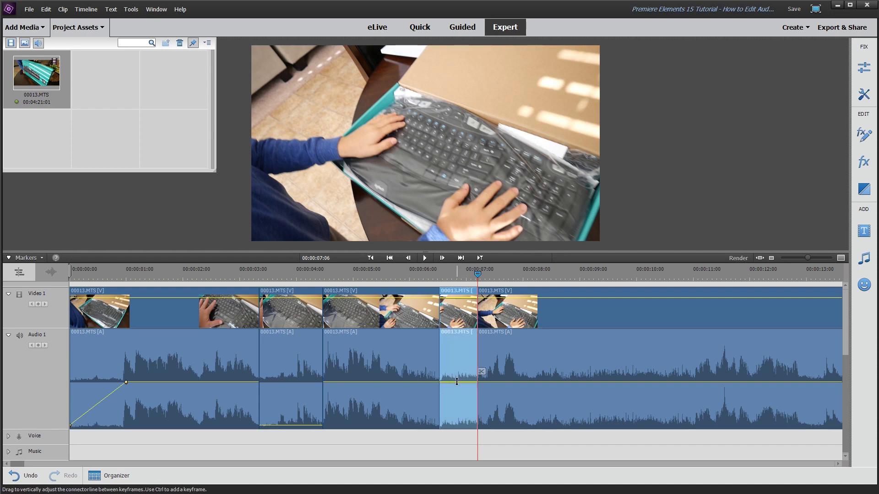
drag(456, 381, 457, 369)
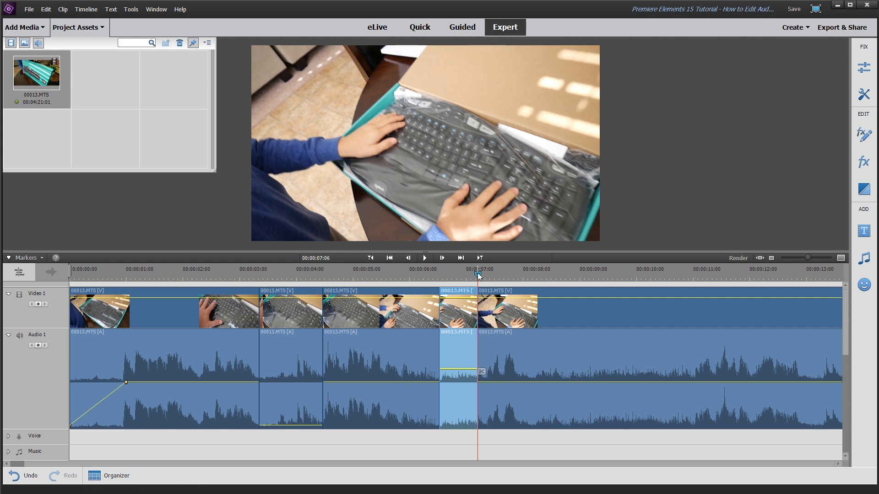
drag(478, 274, 459, 273)
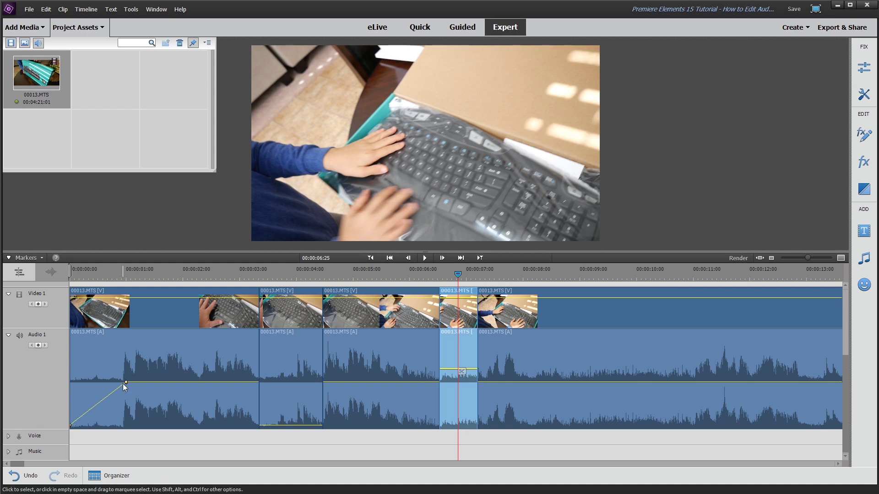
click(545, 274)
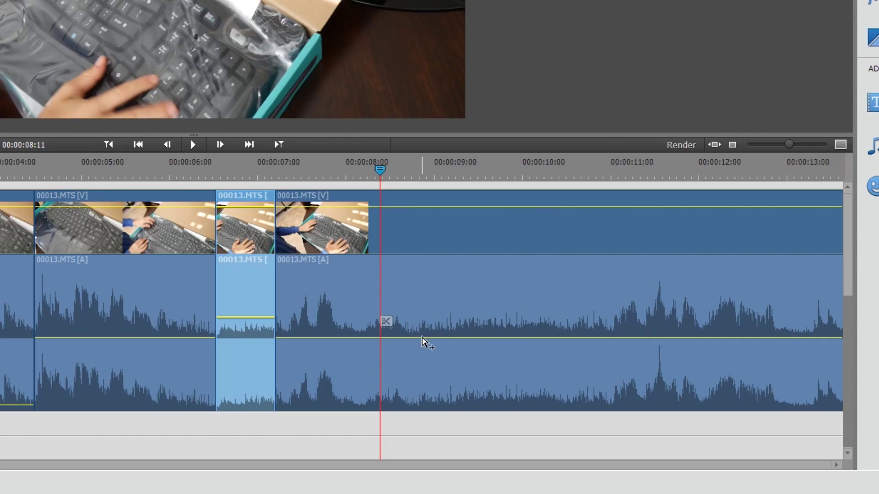
- Add volume keyframe pairs around 9–10.6 seconds, boosting one section to 2.53dB and lowering another to -4.46dB
click(582, 384)
ctrl+click(430, 338)
ctrl+click(439, 337)
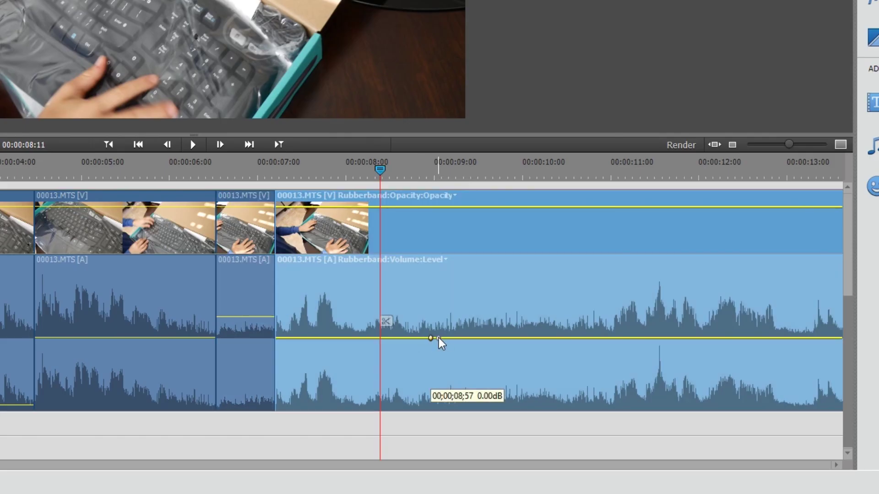
ctrl+click(483, 338)
ctrl+click(495, 337)
ctrl+click(545, 338)
ctrl+click(553, 338)
ctrl+click(601, 338)
ctrl+click(609, 338)
drag(463, 338, 464, 309)
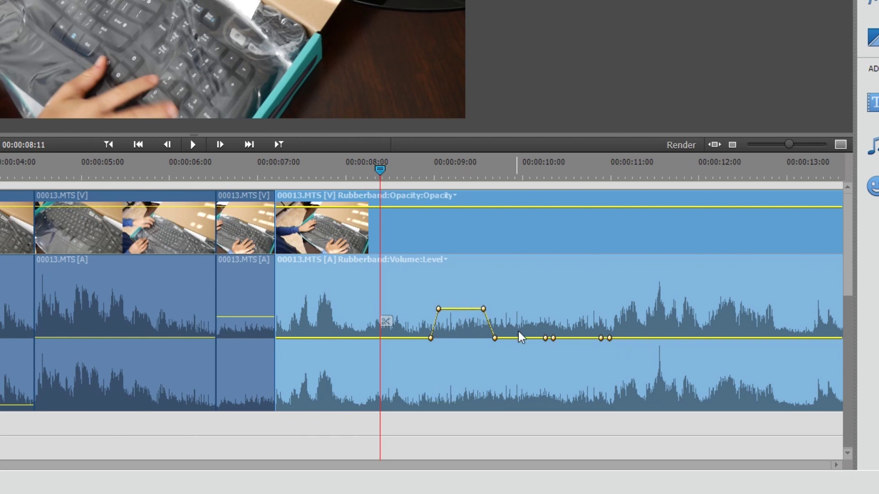
drag(570, 338, 571, 365)
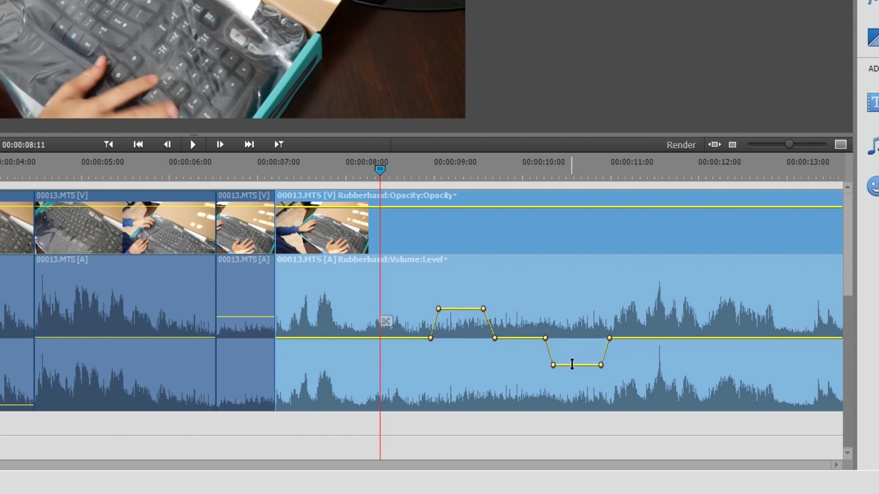
- Add keyframes from 11;33 and raise the volume between them into a peak
ctrl+click(659, 338)
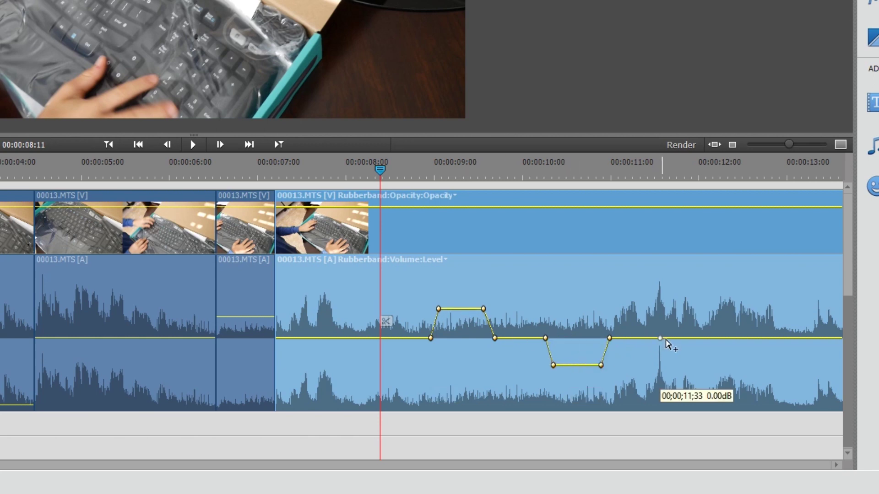
ctrl+click(705, 338)
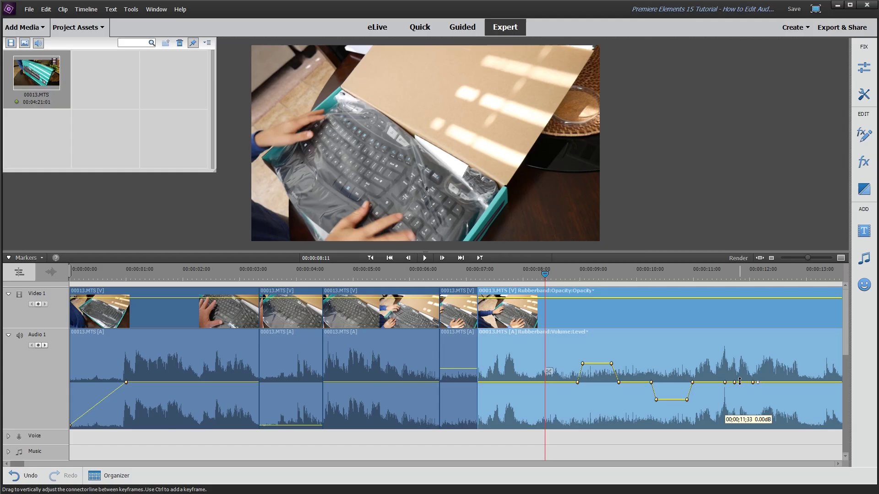
ctrl+click(711, 338)
drag(690, 338, 689, 270)
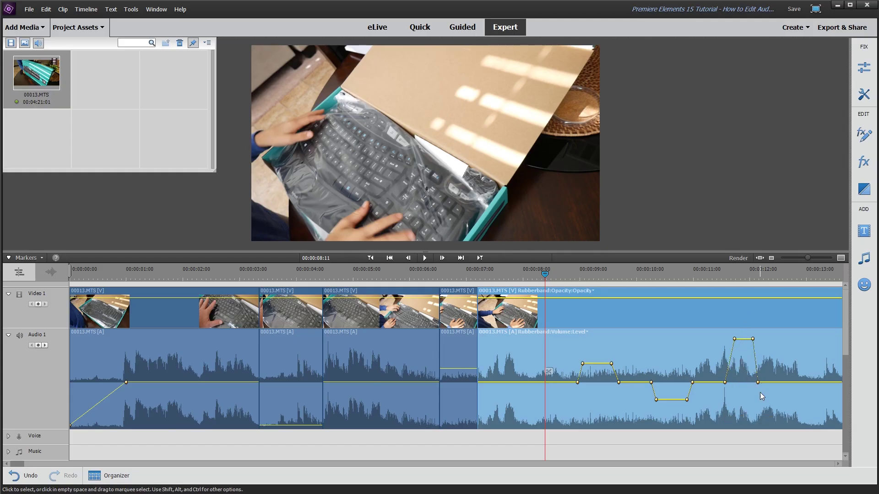
- Add three keyframes at 12;29 and shape them into a spike dipping to about -2.79dB
ctrl+click(777, 382)
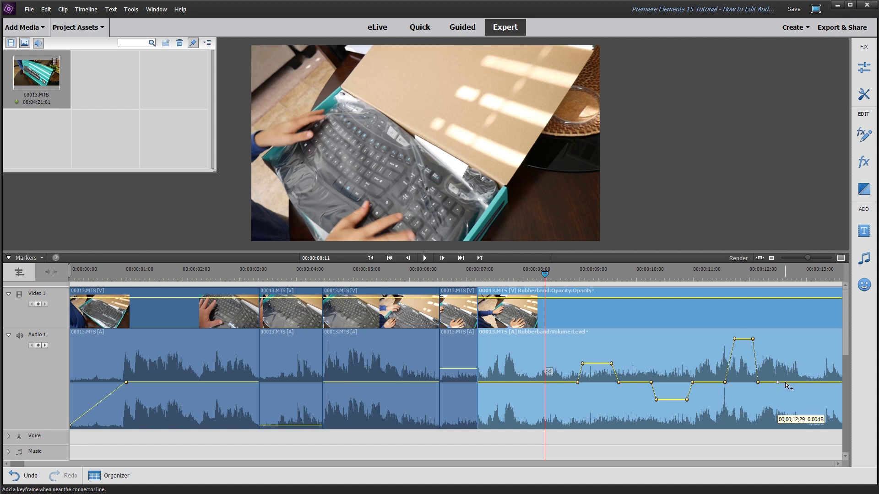
ctrl+click(795, 382)
ctrl+click(813, 383)
drag(795, 384, 796, 352)
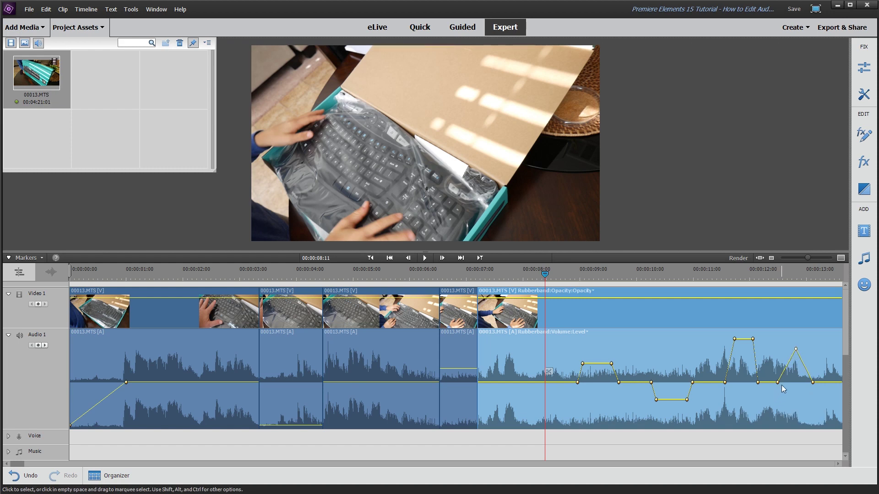
drag(778, 382, 804, 382)
drag(796, 350, 798, 426)
drag(804, 382, 792, 383)
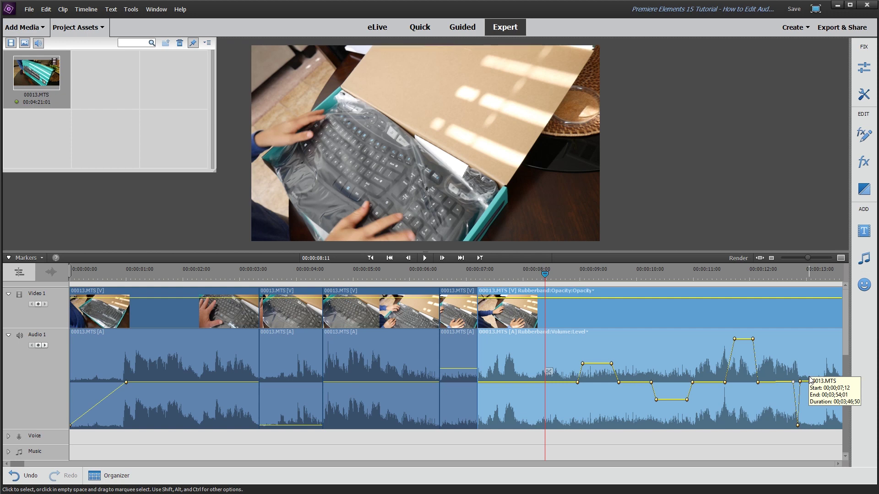
click(43, 464)
click(324, 273)
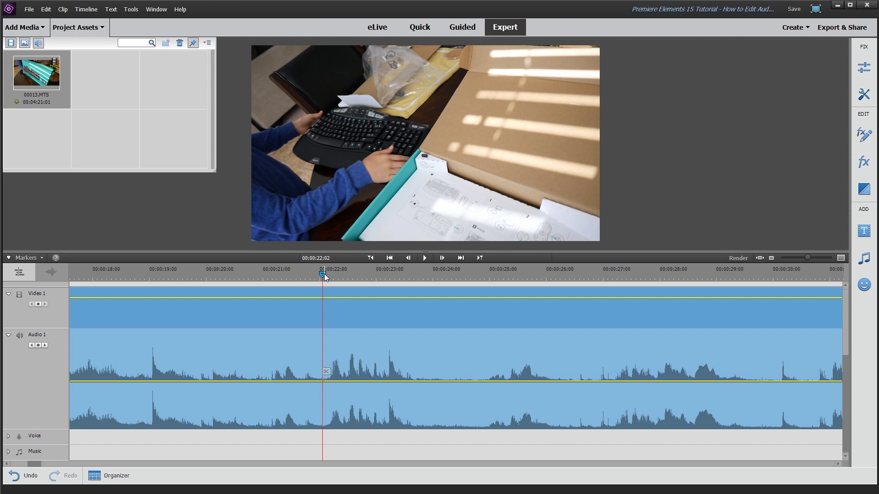
- Split the clip at 22:02 and 27:28, sliding each later piece right to open two gaps
click(328, 367)
drag(357, 347, 426, 347)
click(655, 274)
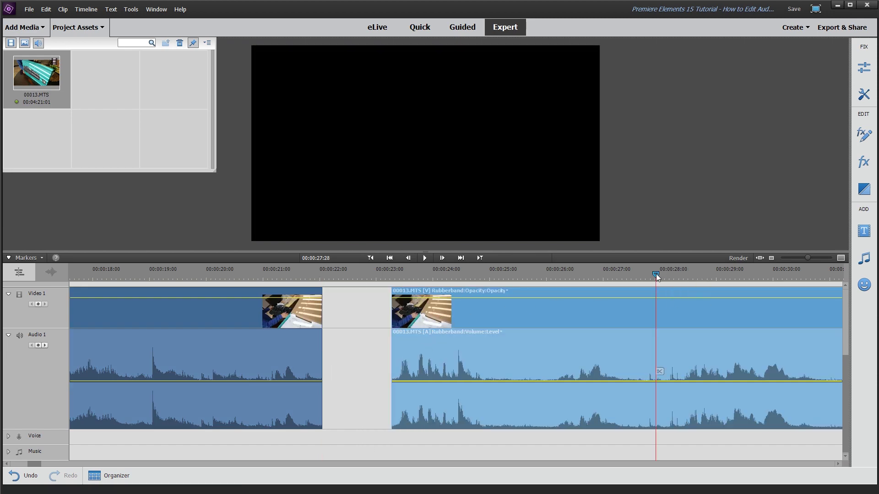
click(662, 372)
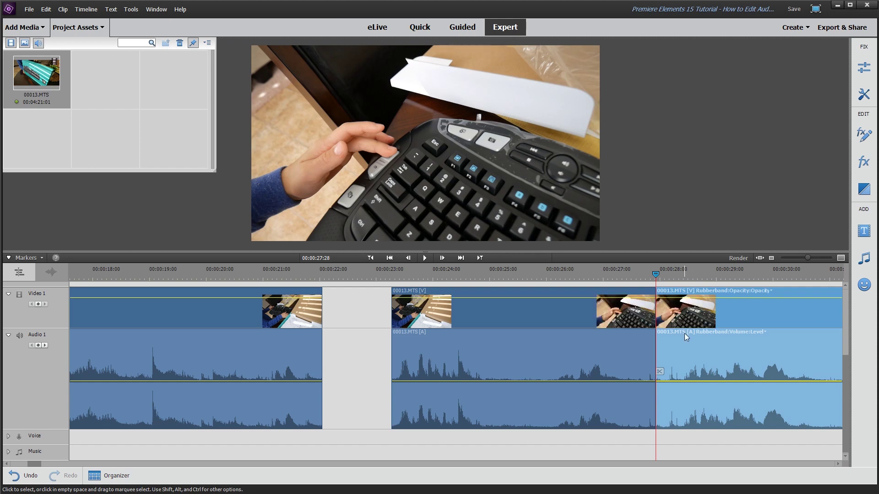
drag(685, 333, 817, 342)
click(592, 337)
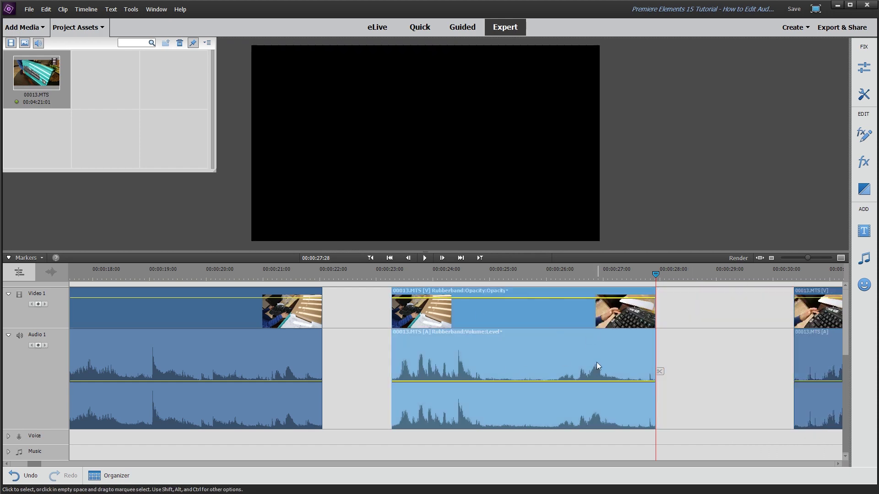
right_click(487, 360)
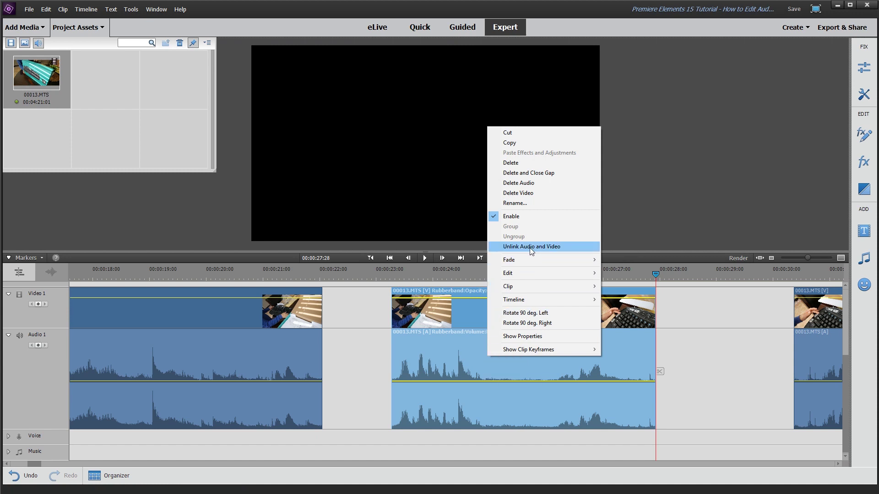
- Unlink the middle clip's audio from its video and reposition the audio and video clips
click(557, 247)
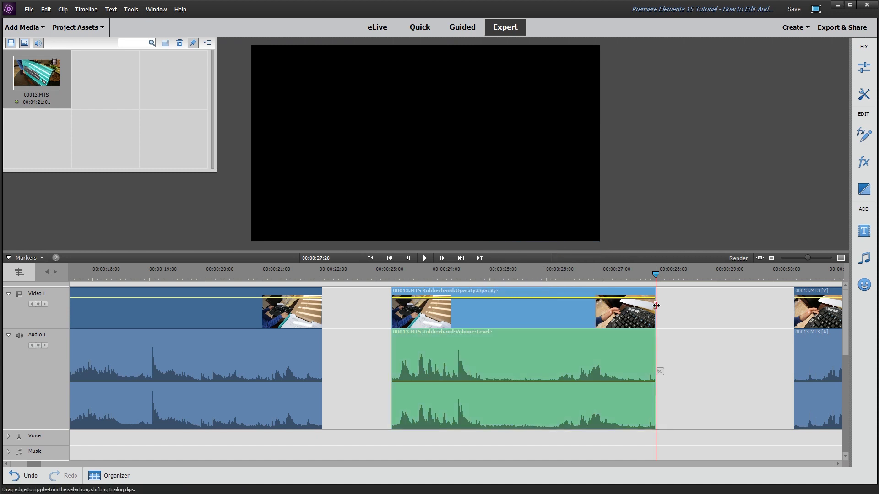
click(675, 315)
drag(406, 349, 458, 359)
click(421, 315)
drag(421, 315, 405, 316)
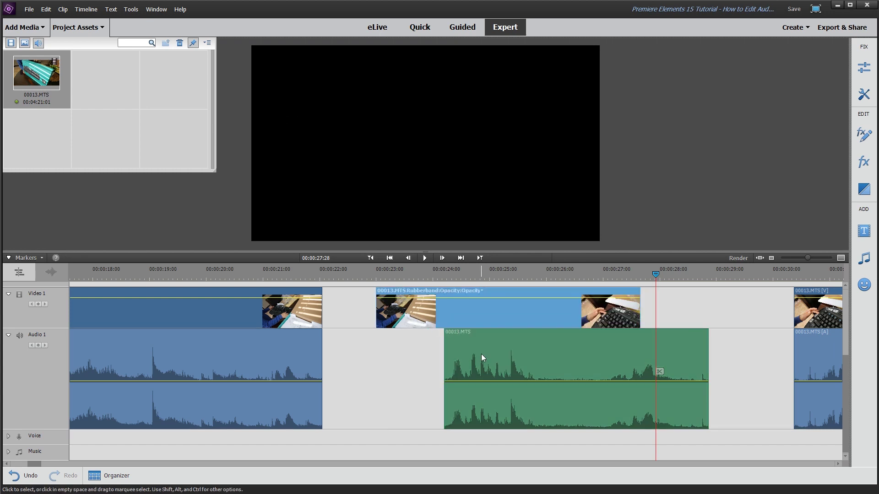
drag(481, 353, 432, 359)
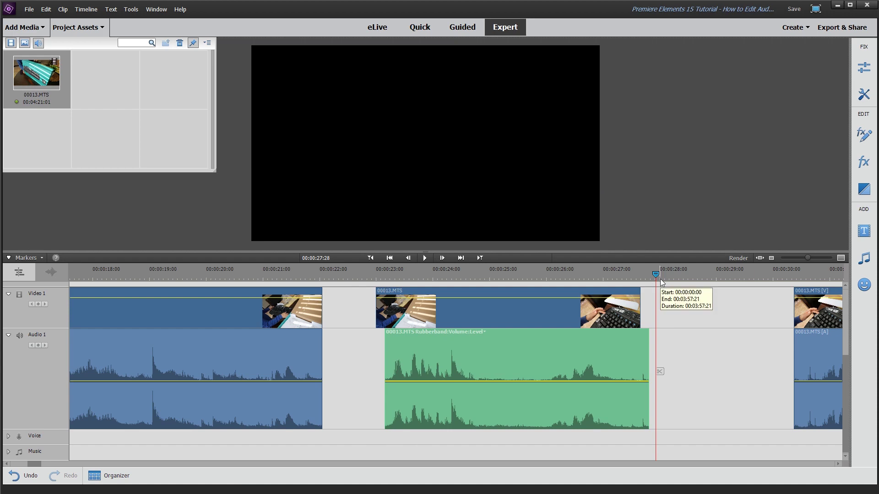
- Split the unlinked audio at about 25:11 and 26:00 and shift the pieces right
drag(659, 278, 545, 282)
click(510, 372)
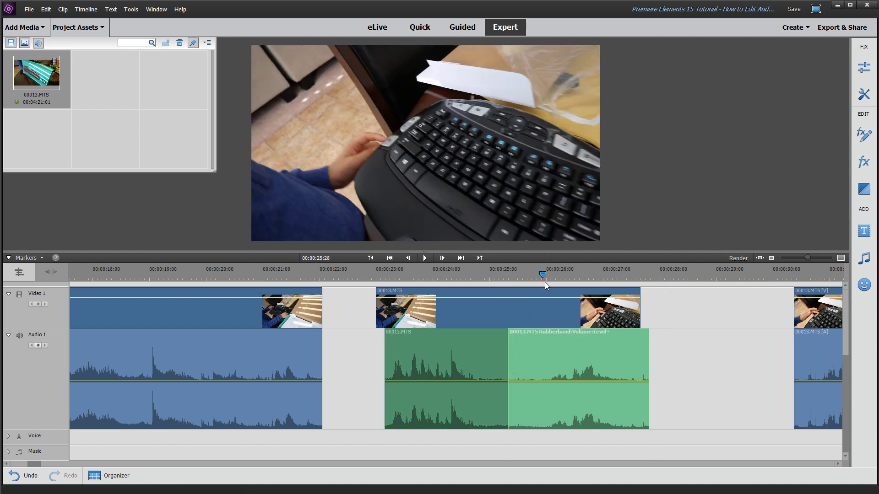
click(548, 372)
drag(586, 362, 639, 365)
drag(539, 363, 564, 364)
- Split the audio again at 24:10 and spread the pieces apart along Audio 1
click(452, 277)
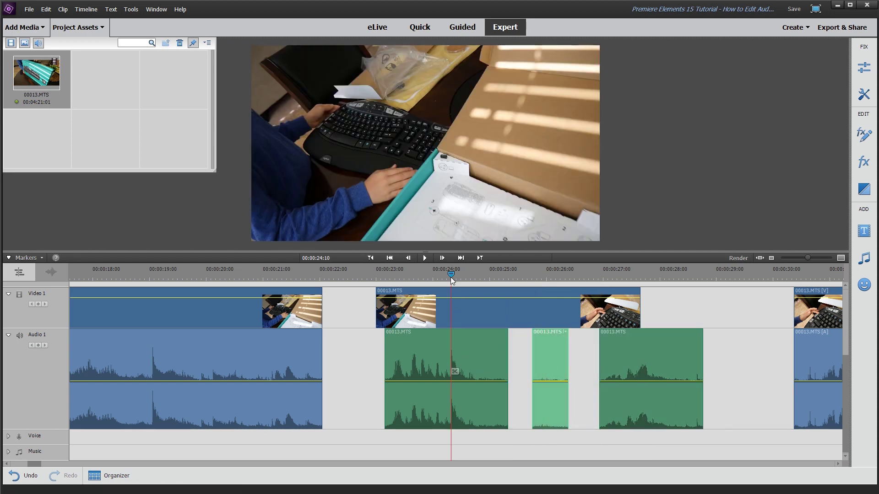
click(456, 370)
drag(472, 369, 424, 373)
drag(486, 360, 349, 399)
drag(425, 366, 499, 369)
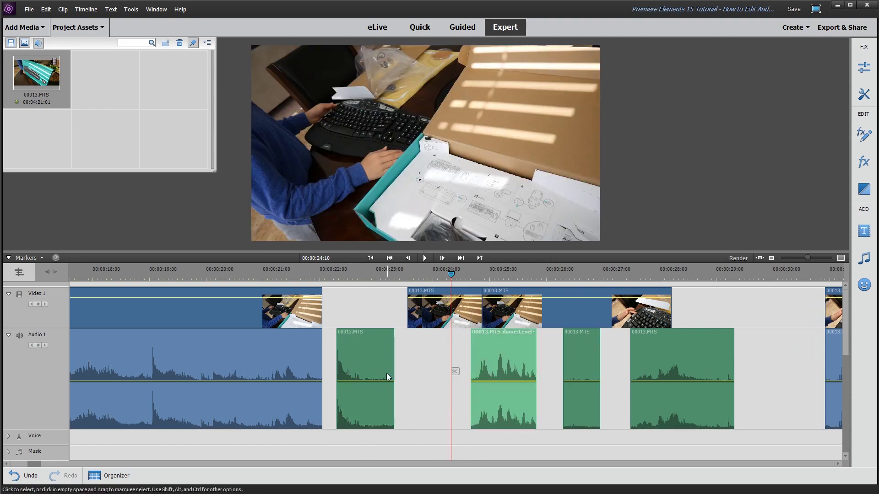
drag(386, 372, 438, 381)
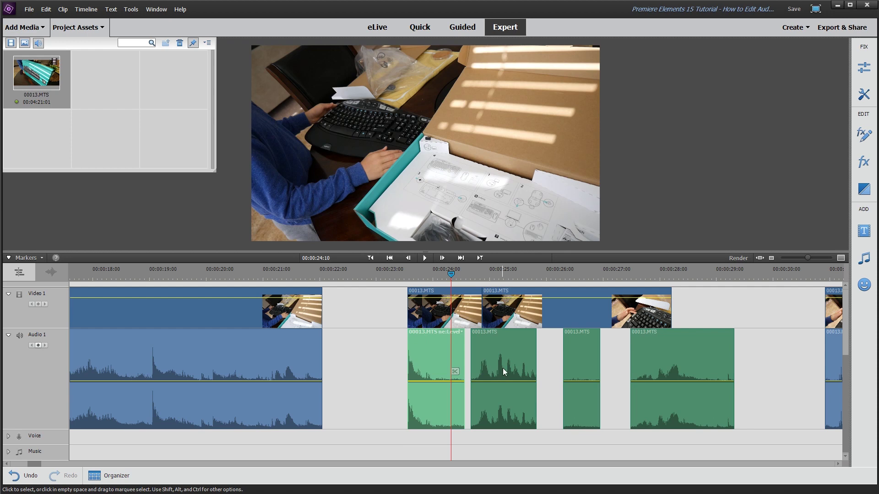
drag(504, 370, 521, 375)
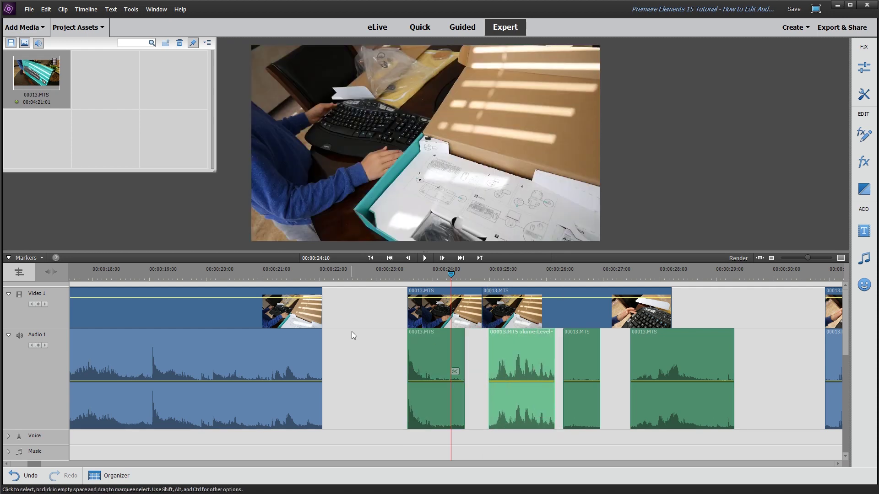
click(398, 360)
right_click(196, 363)
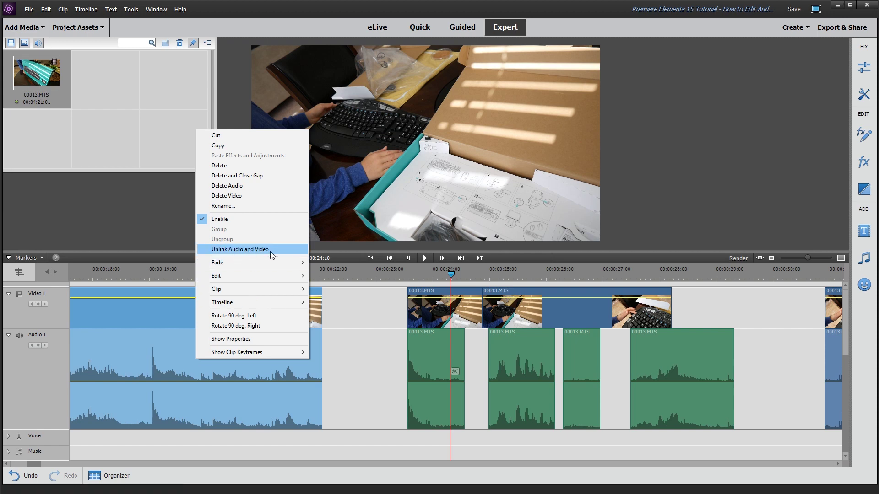
click(374, 359)
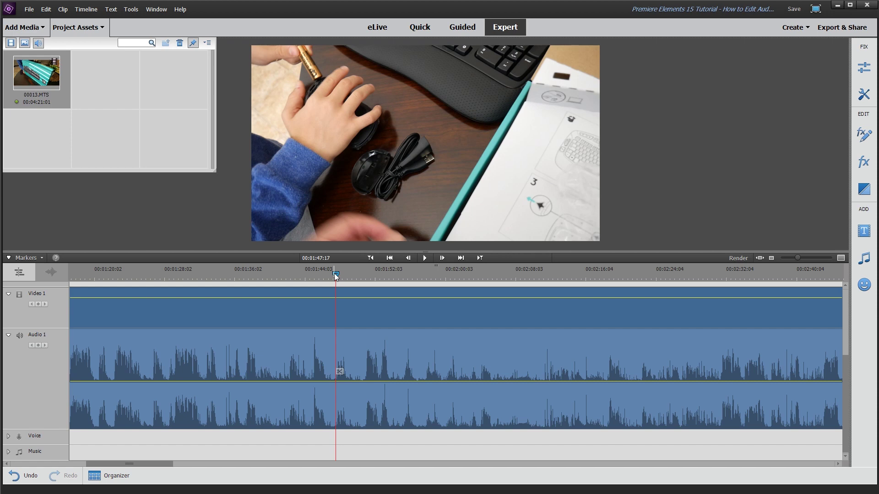
- Mute the Audio 1 track, then scrub the playhead back to about 00:01:21:26
click(19, 336)
click(90, 351)
click(119, 274)
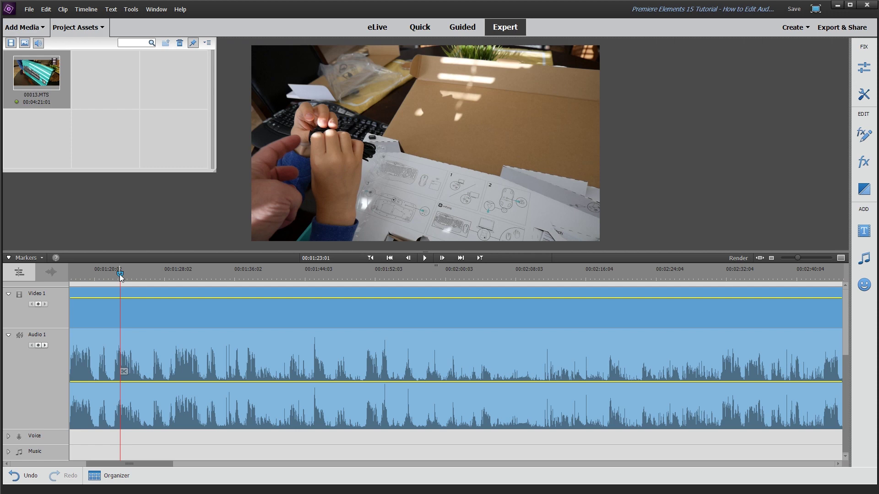
drag(119, 273, 109, 277)
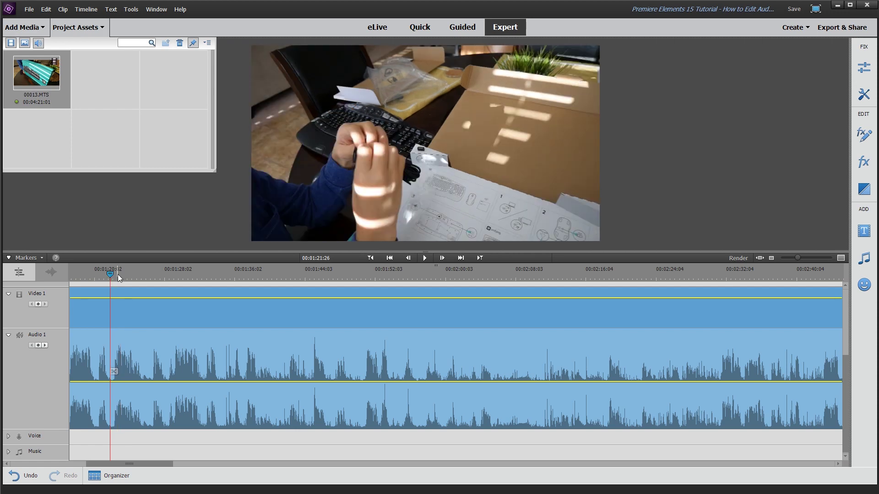